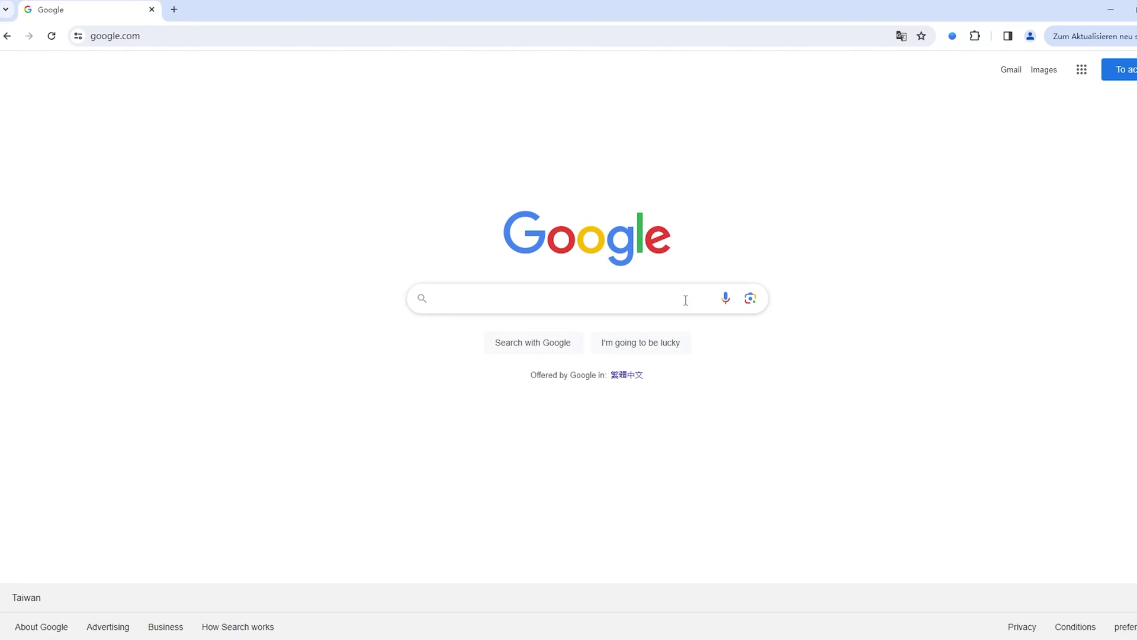
Step: Search Google for 'find my device' to reach the account sign-in
left_click(671, 299)
type("find my device")
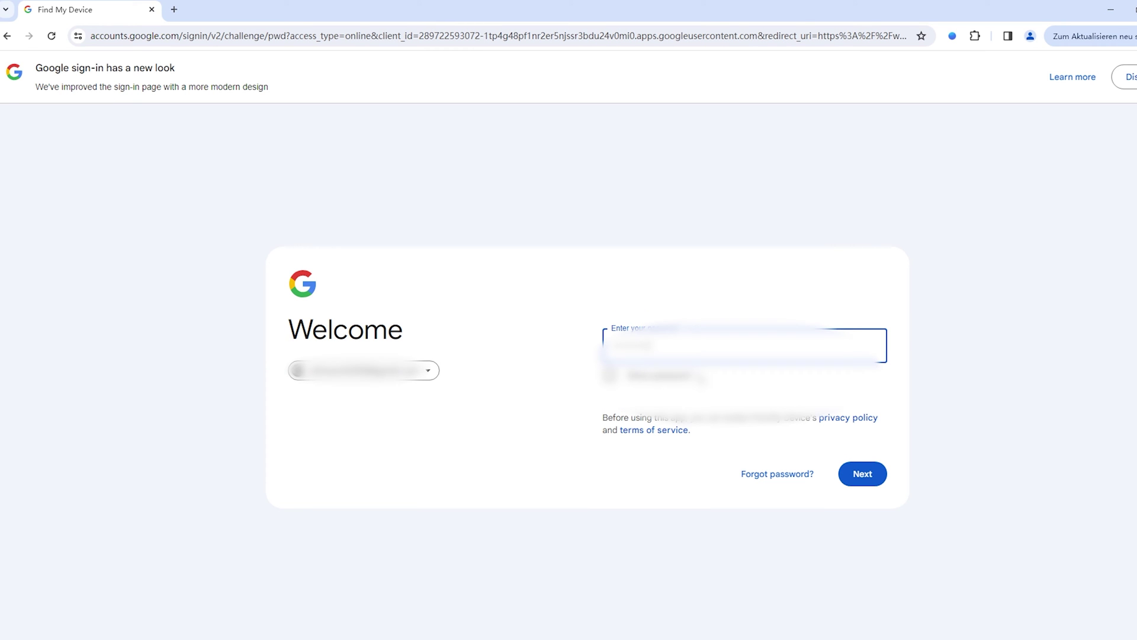
Step: Sign in to Find My Device and erase the Galaxy J8
key("Return")
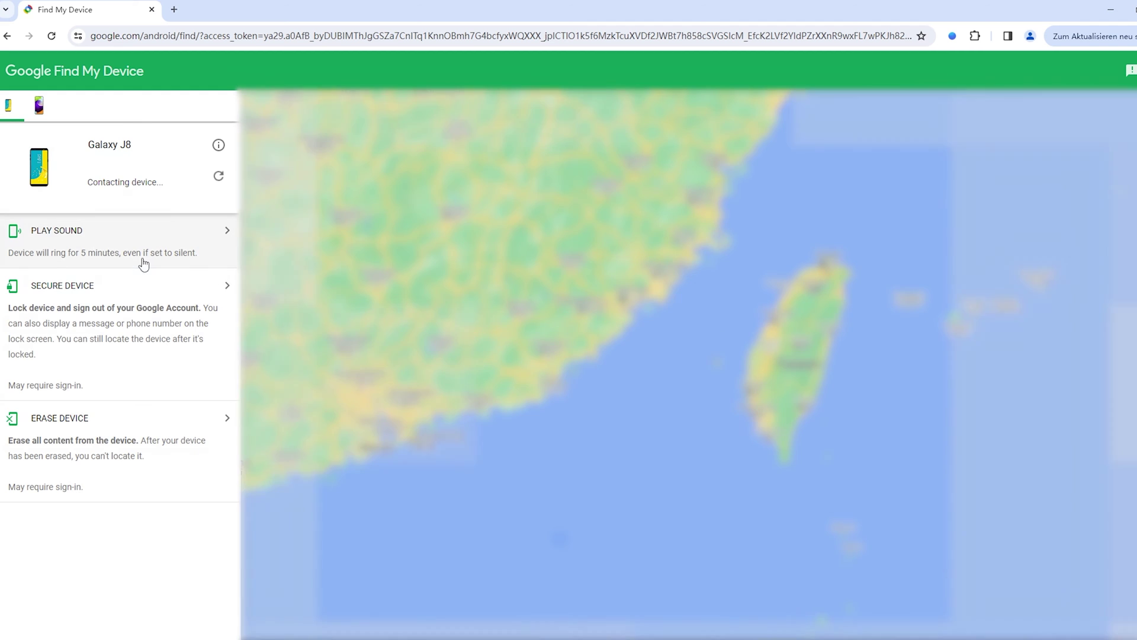
left_click(115, 426)
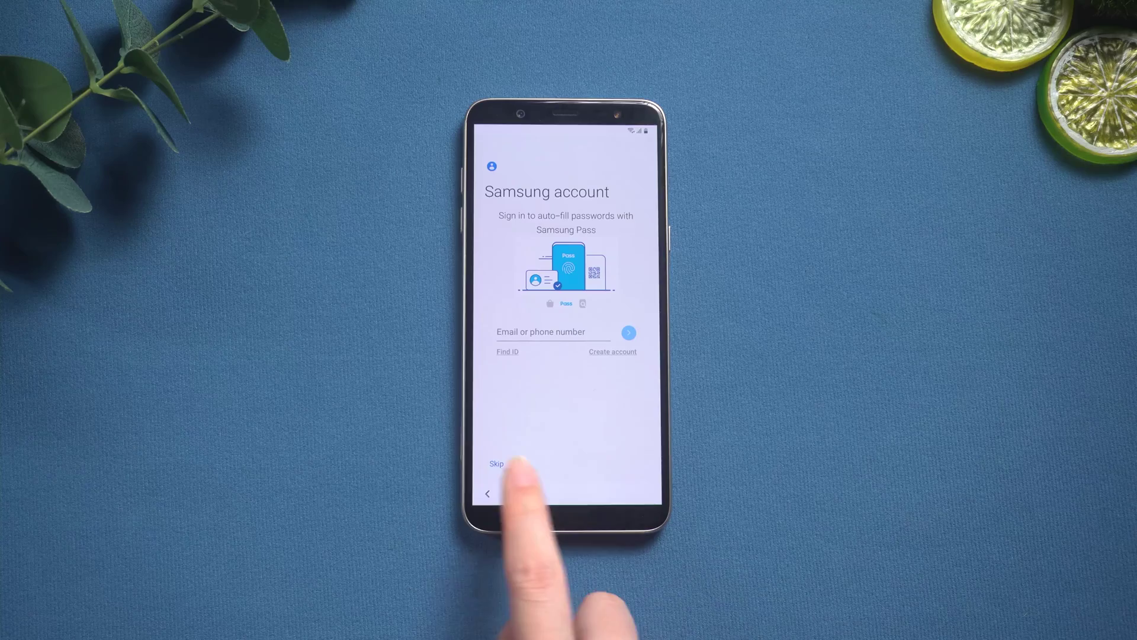
Step: Skip the Samsung account, finish setup and bring up the Galaxy J8 app drawer
left_click(494, 464)
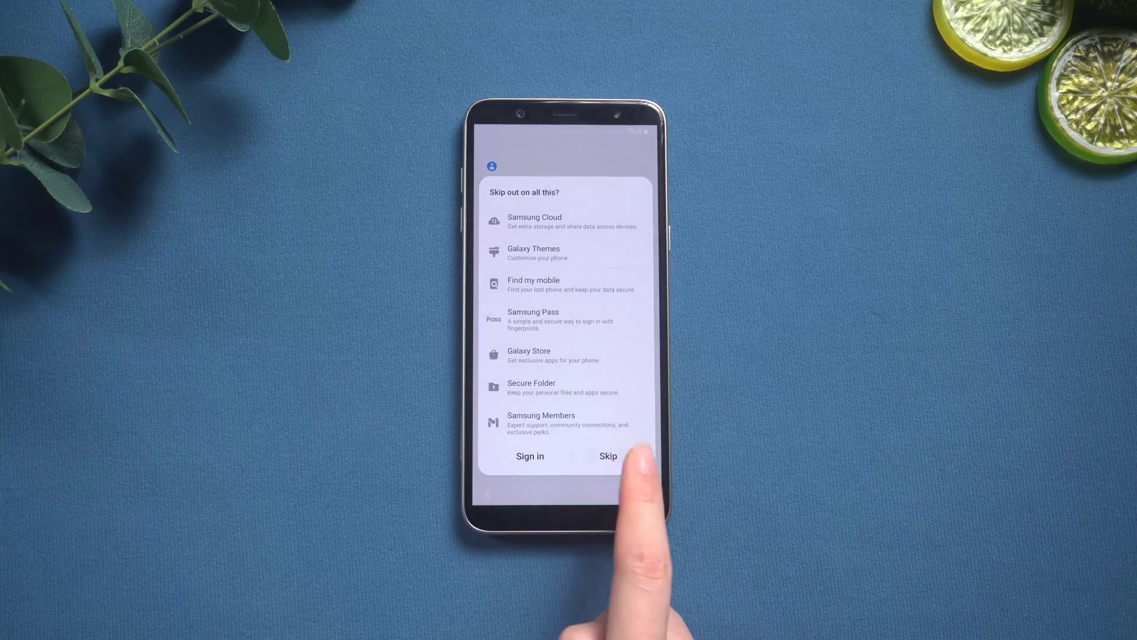
left_click(613, 456)
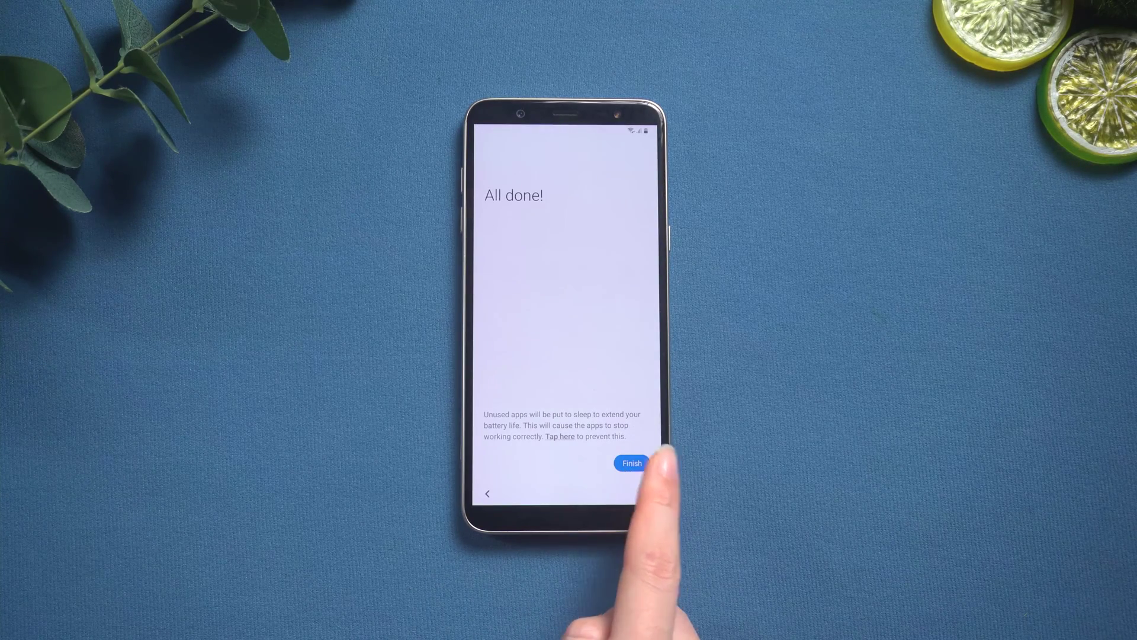
left_click(632, 463)
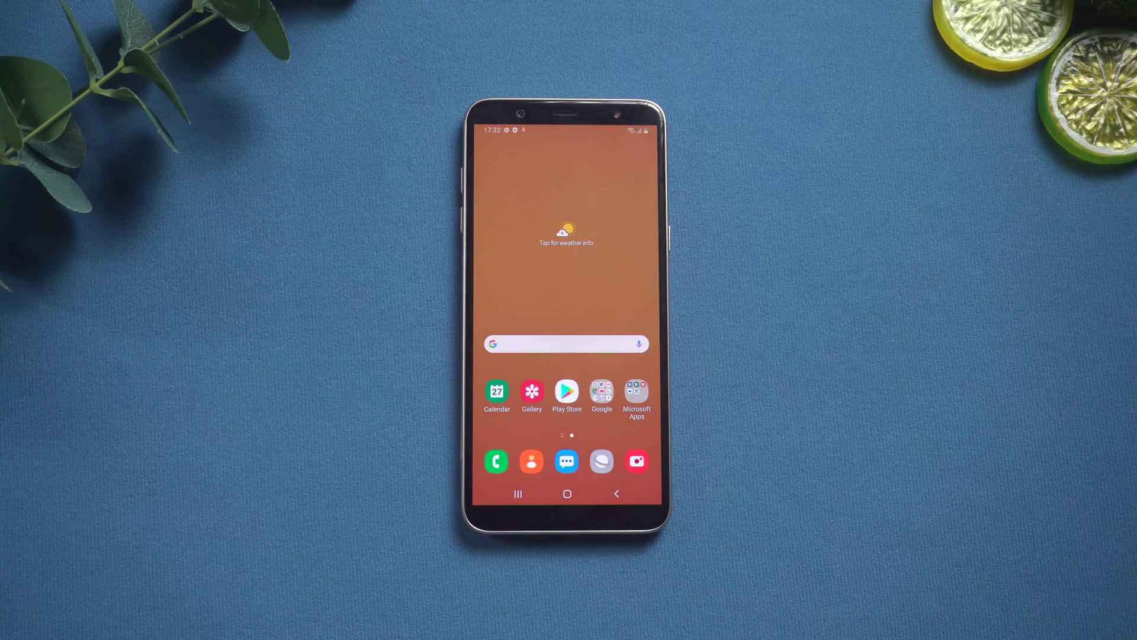
left_click_drag(533, 436, 560, 267)
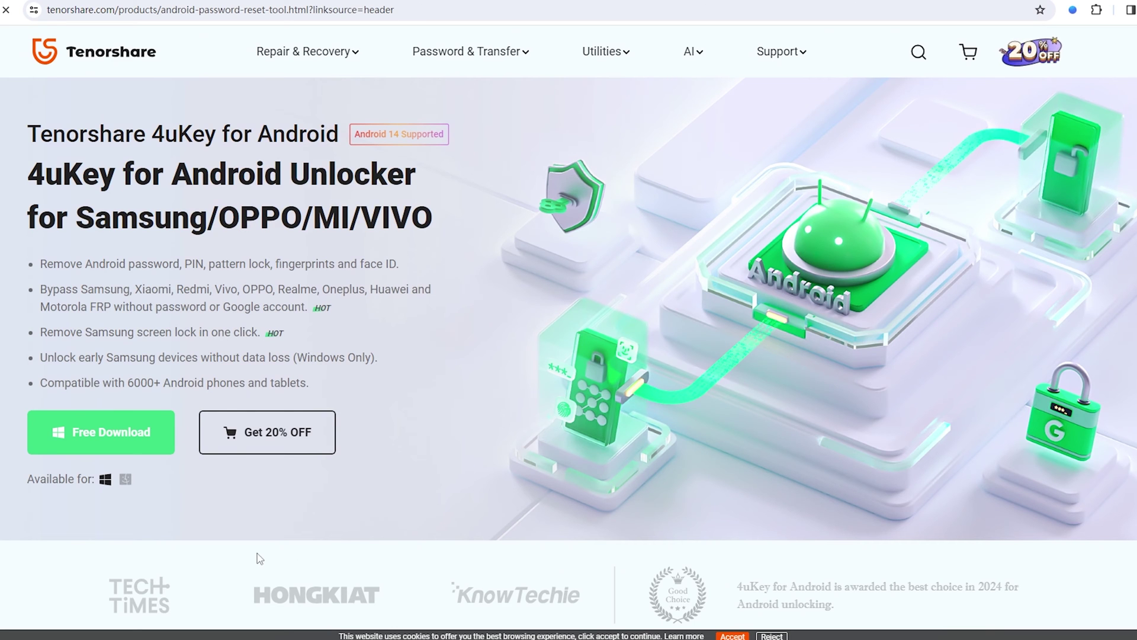
Step: Download, install and launch 4uKey for Android from Tenorshare's page
left_click(145, 440)
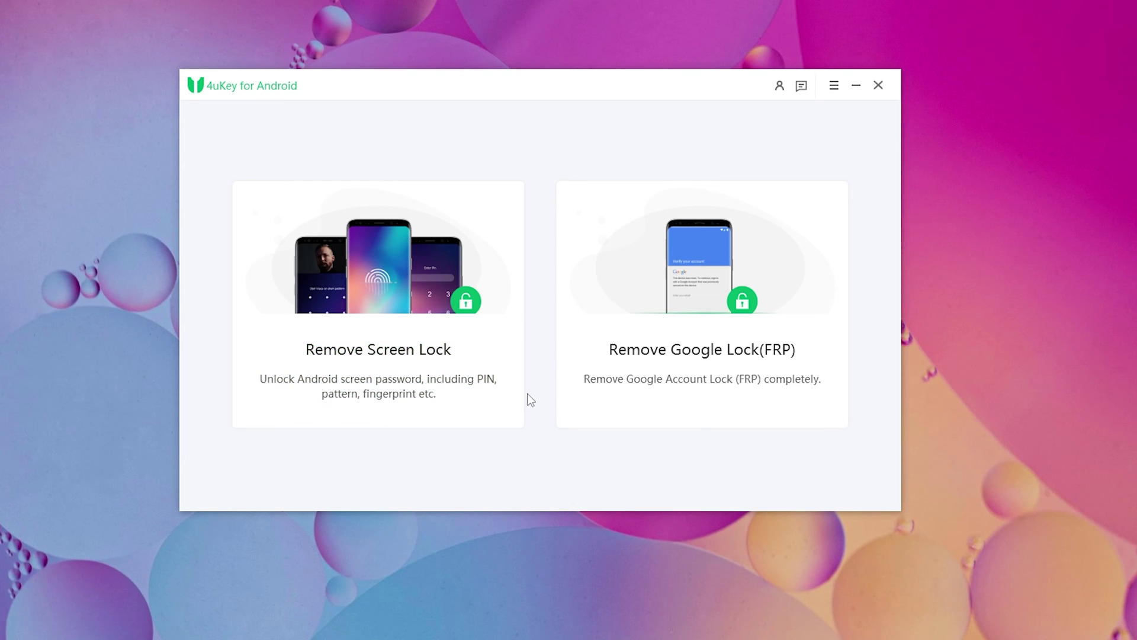
Step: Start Remove Screen Lock and confirm erasing all phone data
left_click(505, 326)
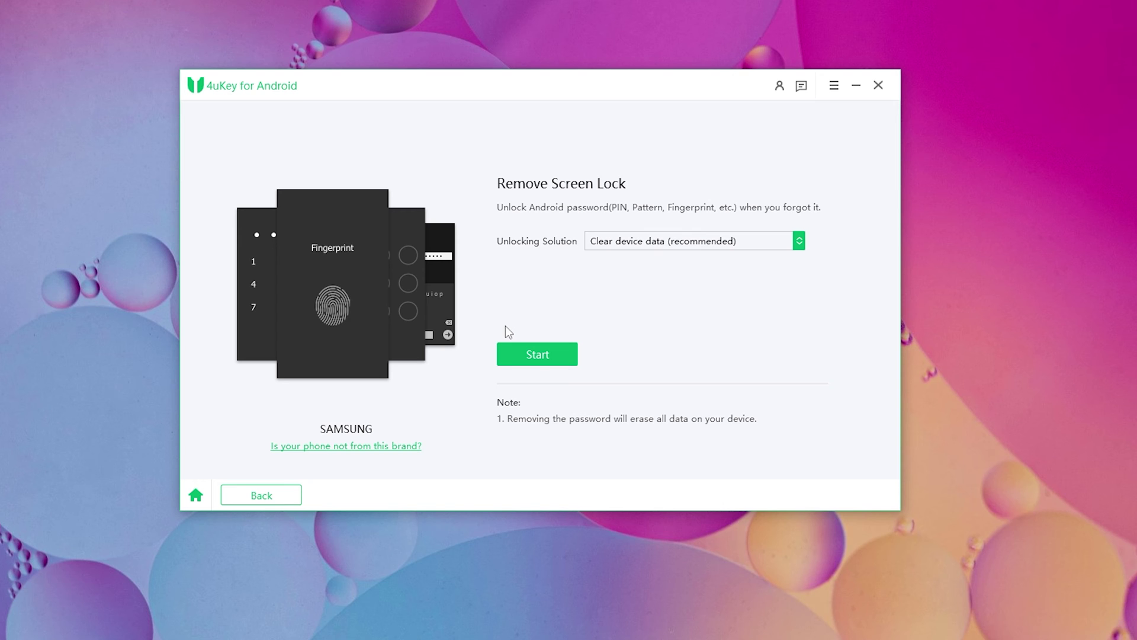
left_click(539, 352)
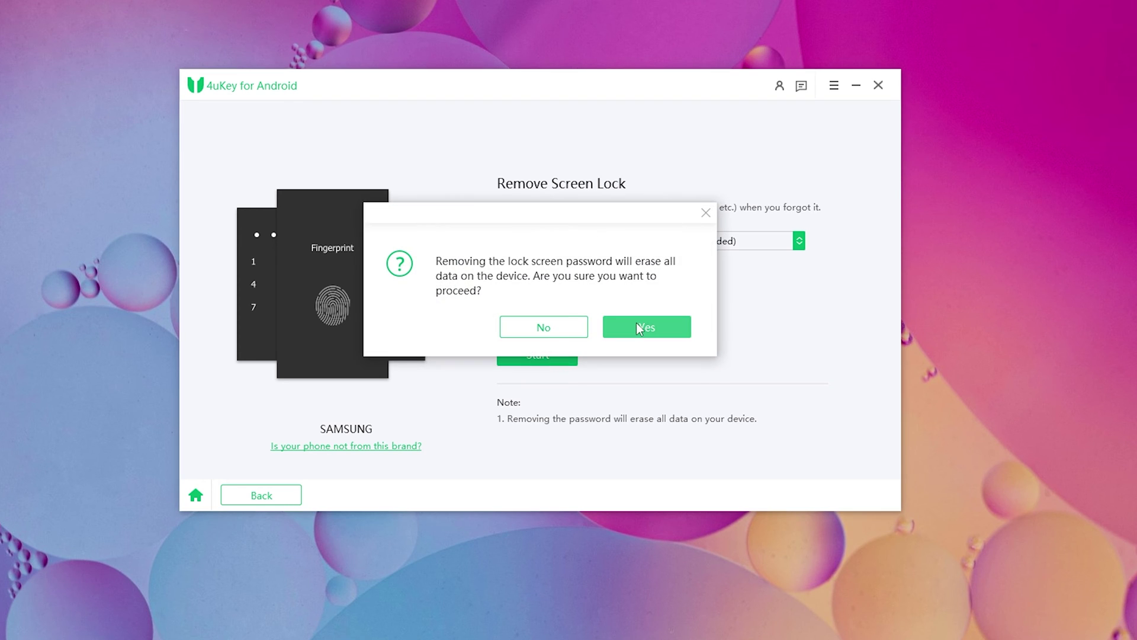
left_click(638, 328)
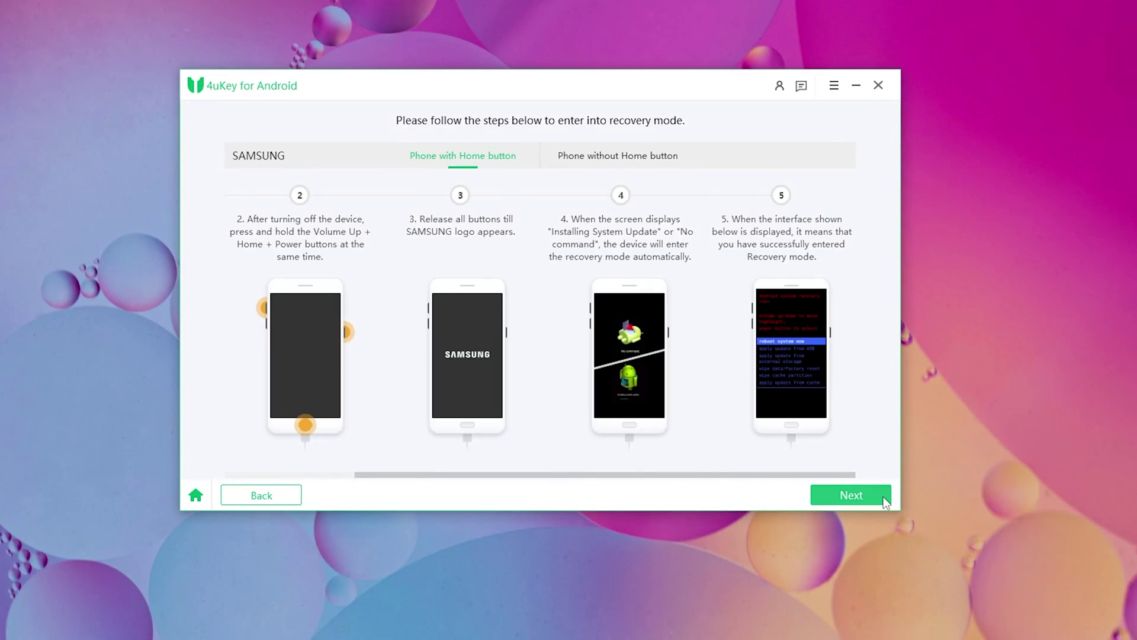
Step: Show the wipe data, wipe cache and reboot steps for screen-password removal
left_click(883, 497)
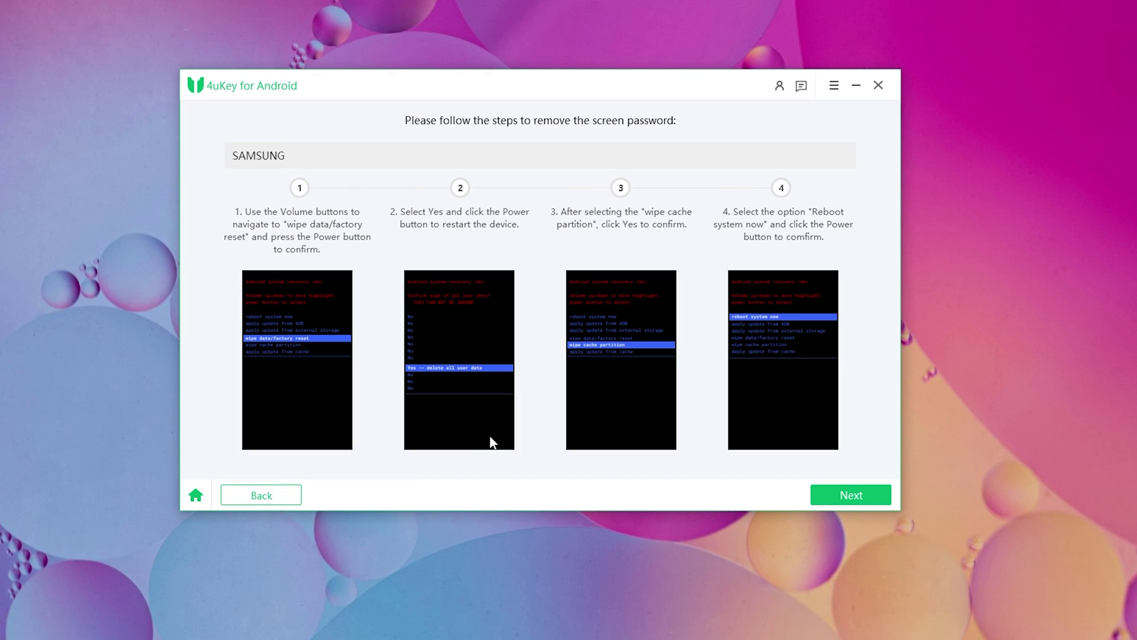